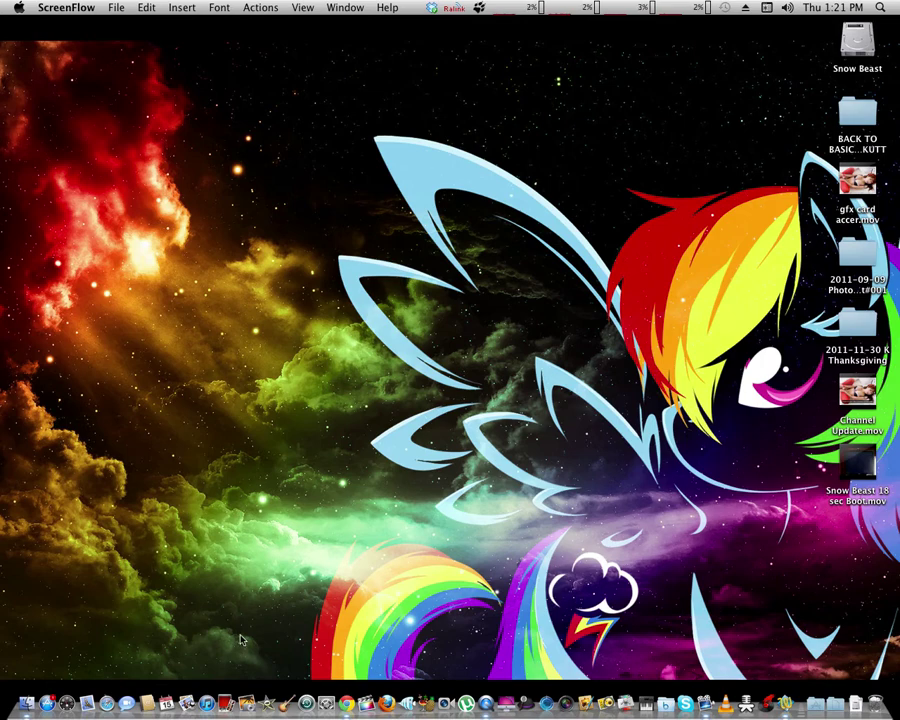
Open the org.chameleon.Boot.plist file from the Extra folder on the Snow Beast drive.
{"action": "left_click", "coordinate": [30, 701]}
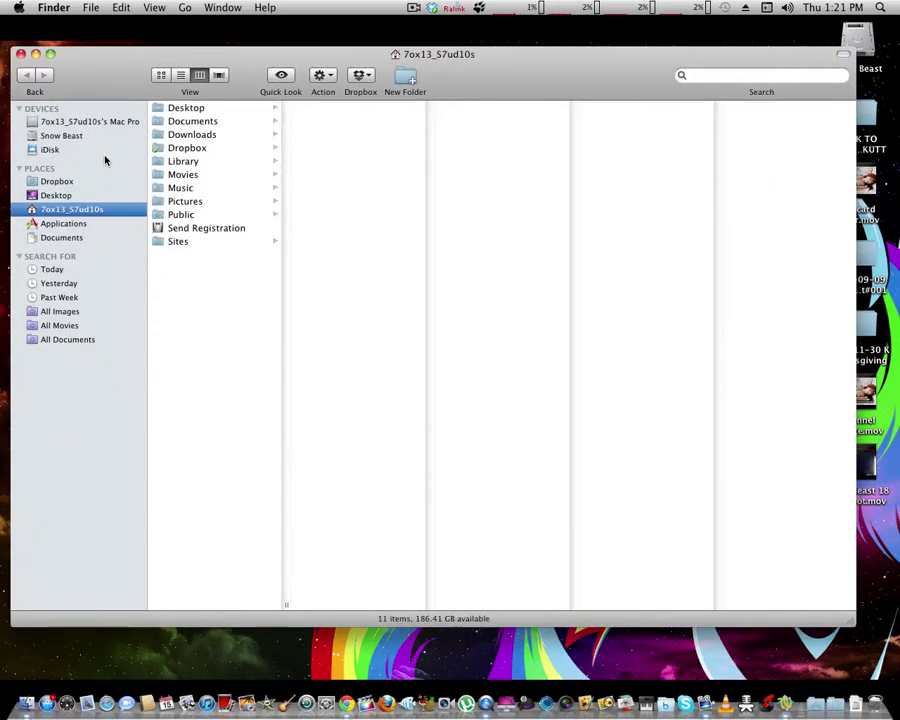
{"action": "left_click", "coordinate": [101, 123]}
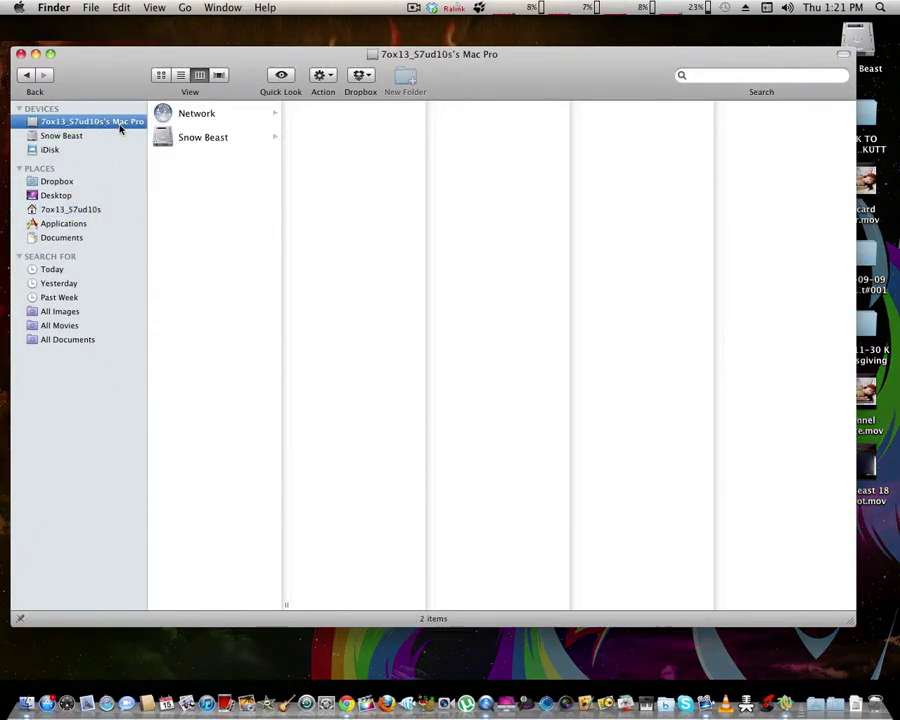
{"action": "double_click", "coordinate": [212, 143]}
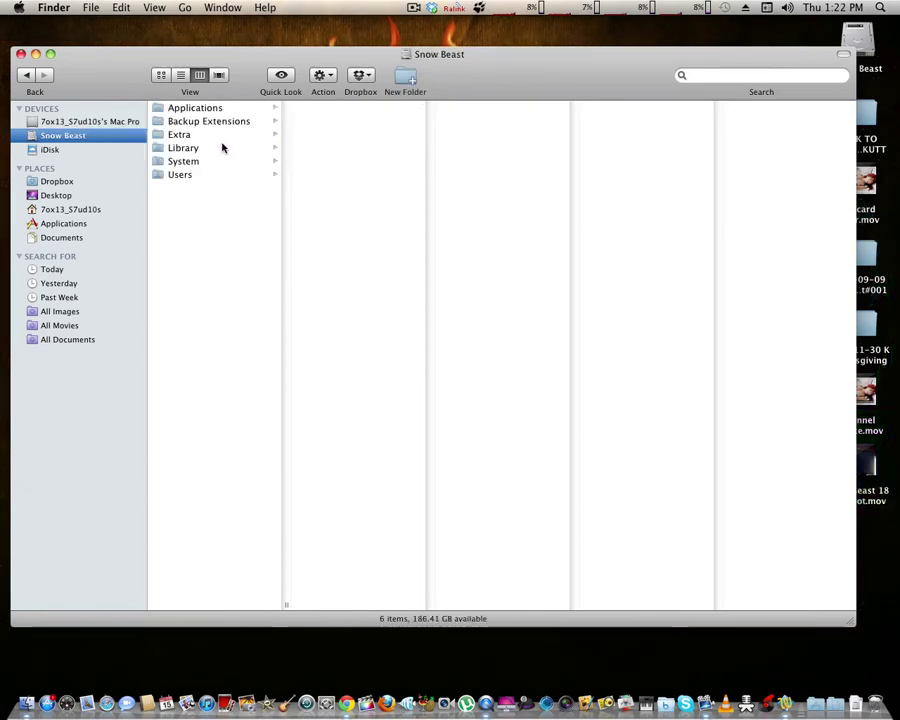
{"action": "left_click", "coordinate": [212, 149]}
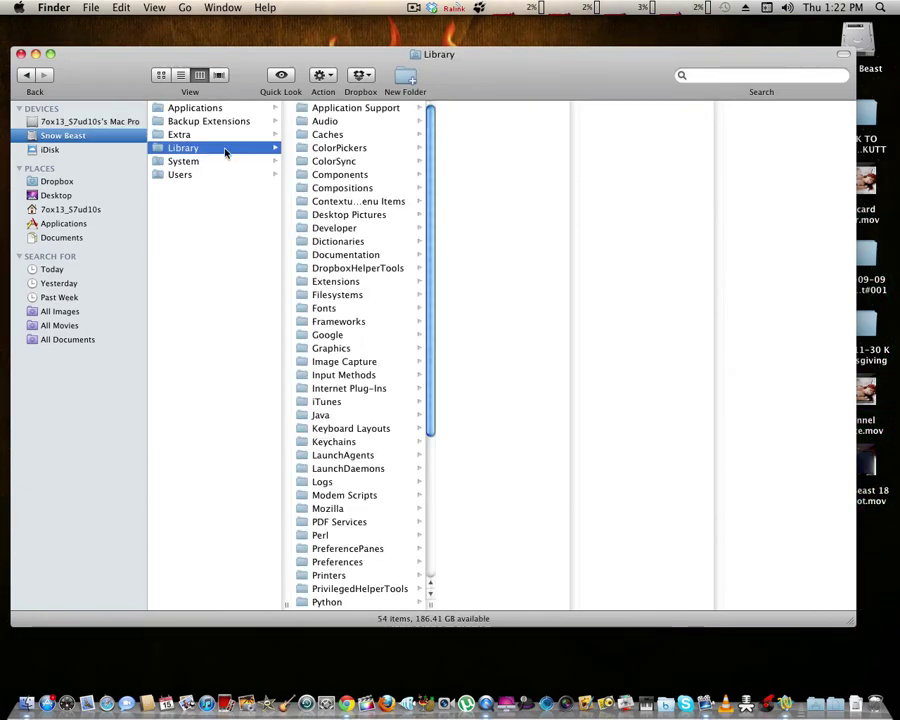
{"action": "scroll", "coordinate": [383, 210], "scroll_direction": "down", "scroll_amount": 5}
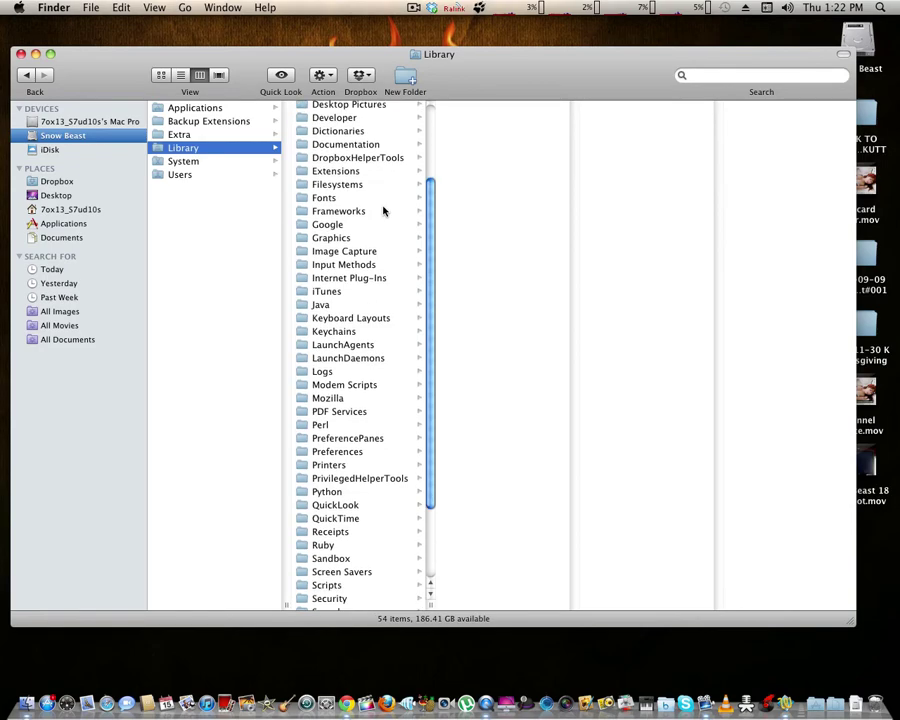
{"action": "scroll", "coordinate": [383, 210], "scroll_direction": "up", "scroll_amount": 5}
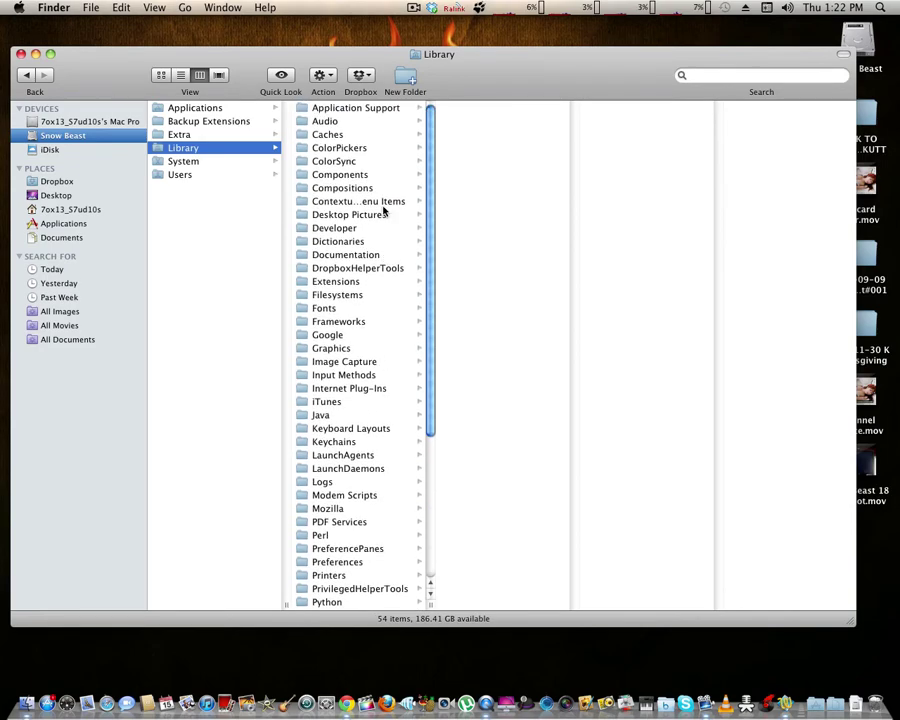
{"action": "left_click", "coordinate": [217, 135]}
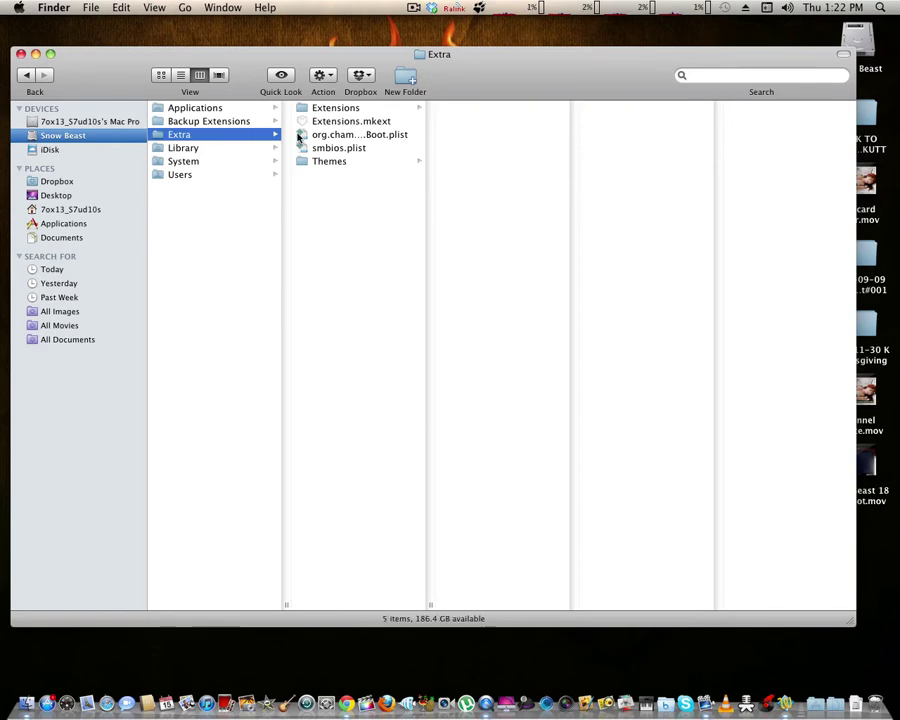
{"action": "double_click", "coordinate": [330, 137]}
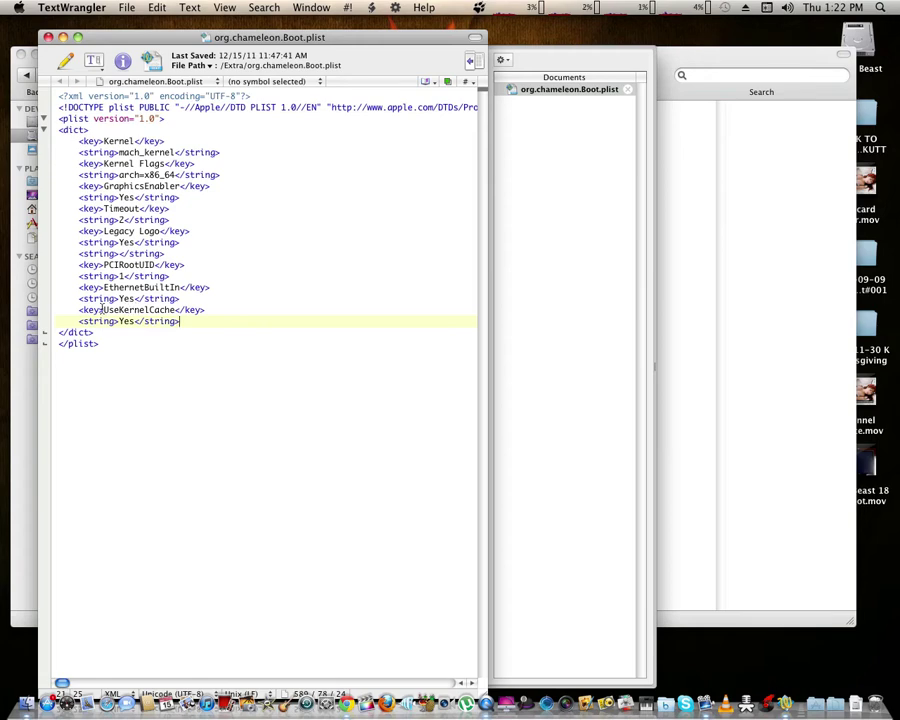
Examine the UseKernelCache key and its Yes string in the boot plist, and put the file and Finder windows away.
{"action": "left_click_drag", "start_coordinate": [102, 310], "coordinate": [178, 311]}
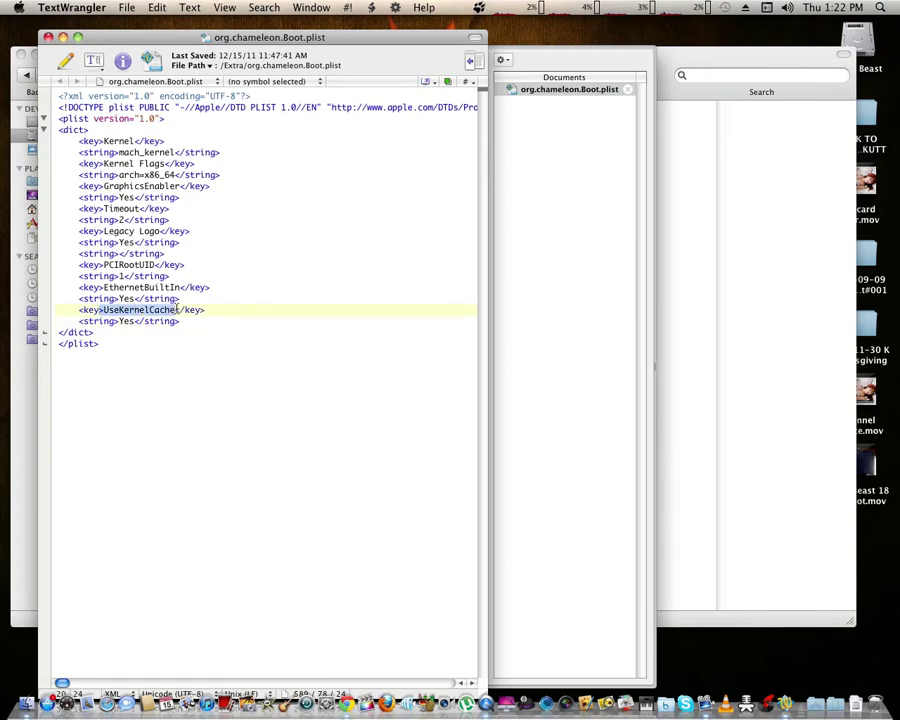
{"action": "left_click_drag", "start_coordinate": [80, 321], "coordinate": [180, 321]}
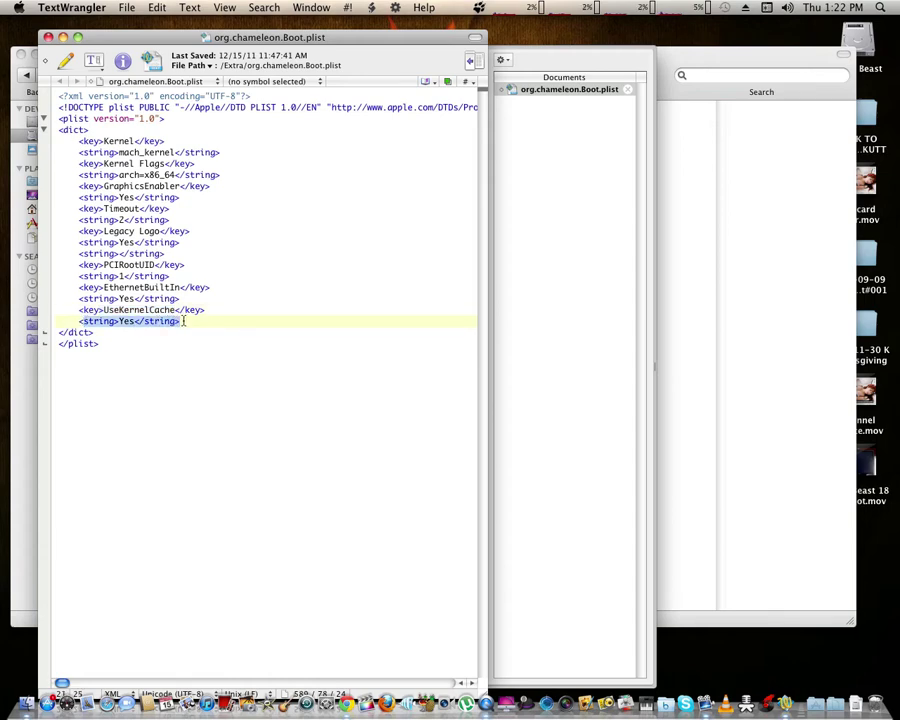
{"action": "left_click", "coordinate": [47, 38]}
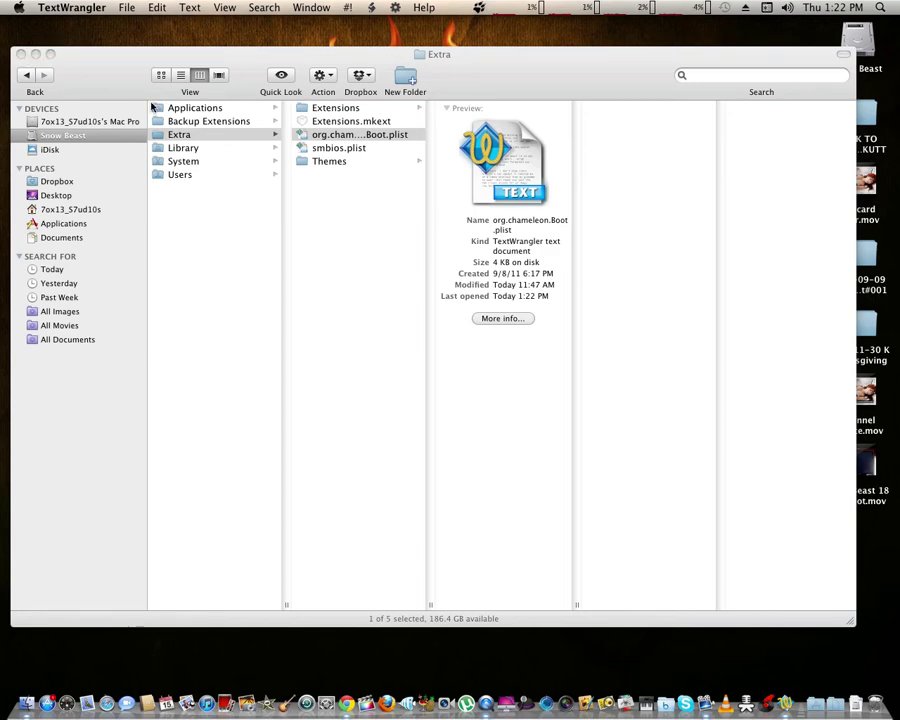
{"action": "left_click", "coordinate": [36, 54]}
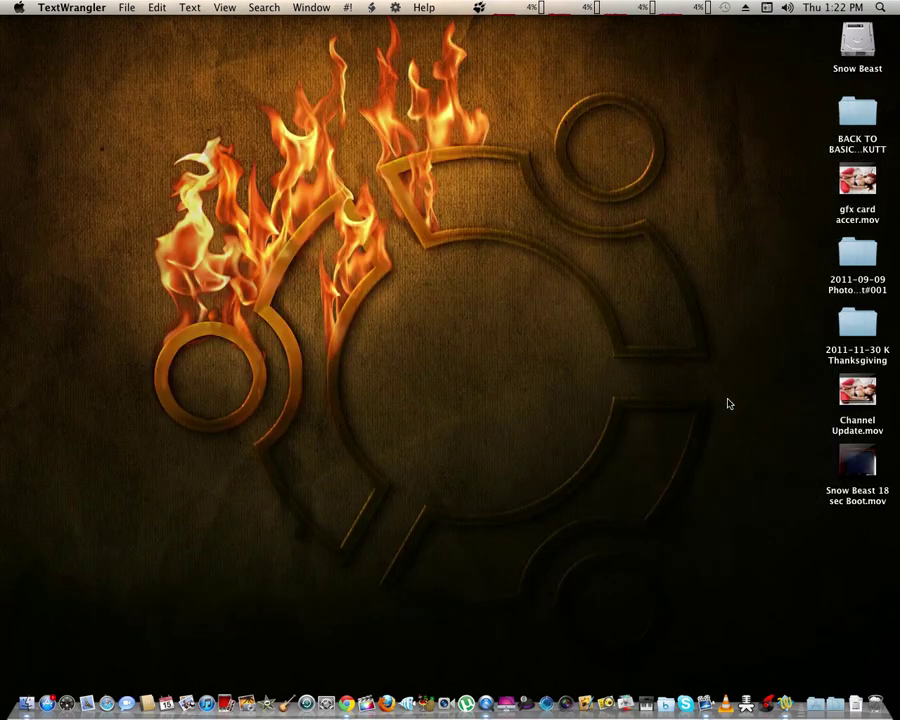
Launch Kext Utility from the Applications folder.
{"action": "left_click", "coordinate": [821, 697]}
{"action": "scroll", "coordinate": [815, 505], "scroll_direction": "down", "scroll_amount": 1}
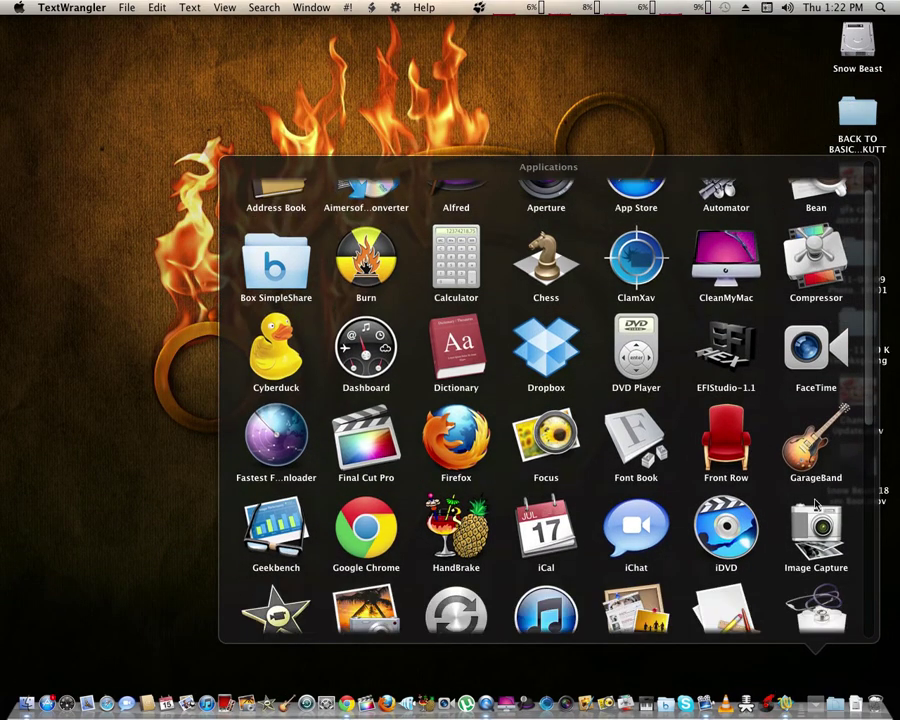
{"action": "scroll", "coordinate": [815, 505], "scroll_direction": "down", "scroll_amount": 5}
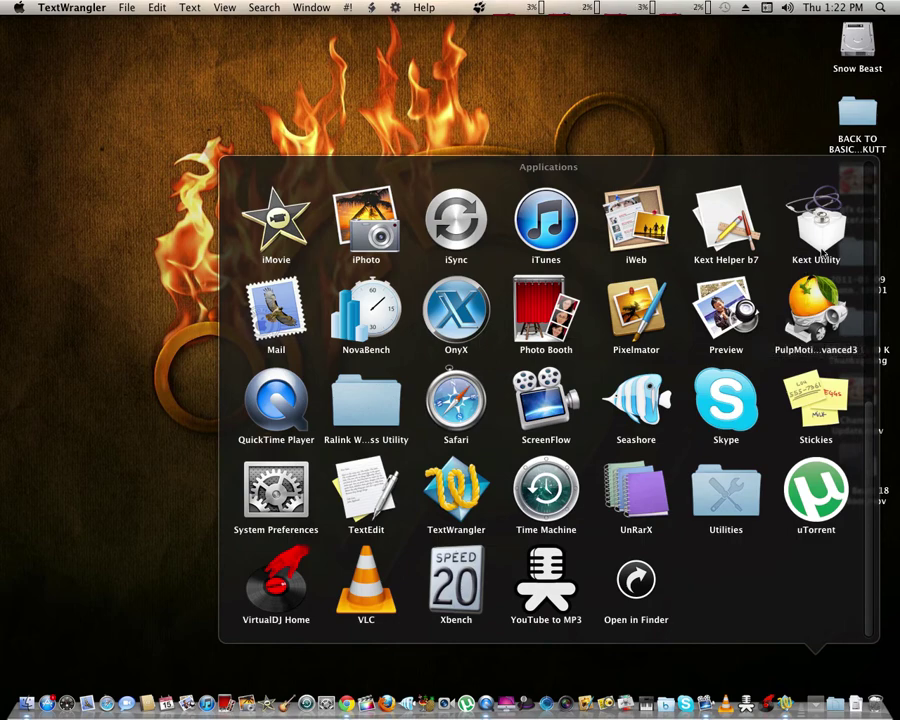
{"action": "left_click", "coordinate": [820, 245]}
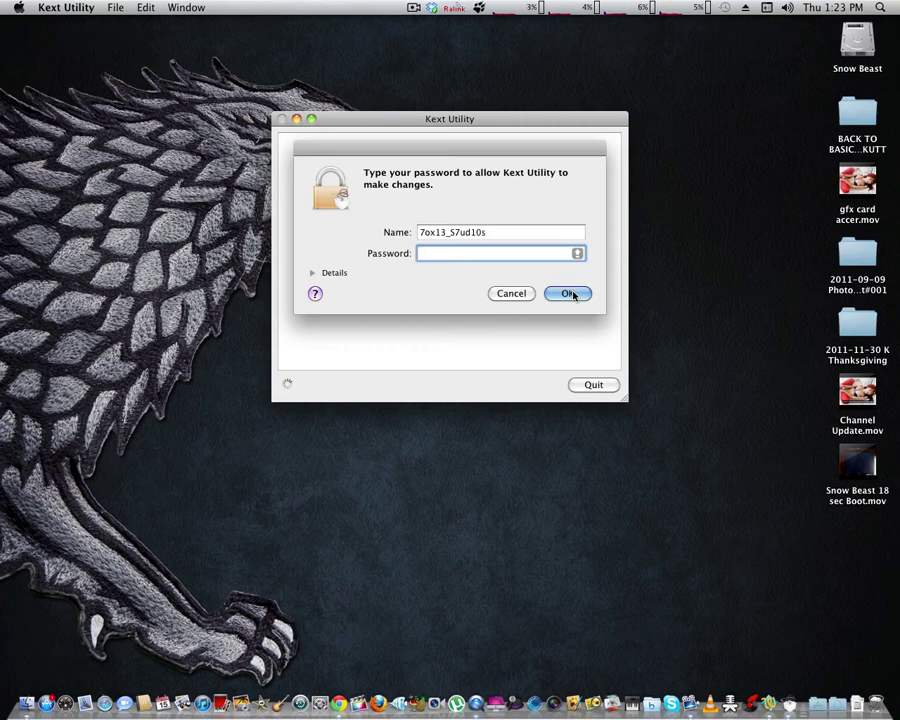
Try to authorise Kext Utility with the account password.
{"action": "type", "text": "•••••••"}
{"action": "key", "text": "BackSpace"}
{"action": "key", "text": "BackSpace"}
{"action": "key", "text": "BackSpace"}
{"action": "key", "text": "BackSpace"}
{"action": "key", "text": "BackSpace"}
{"action": "key", "text": "BackSpace"}
{"action": "key", "text": "BackSpace"}
{"action": "type", "text": "••••••••"}
{"action": "left_click", "coordinate": [572, 293]}
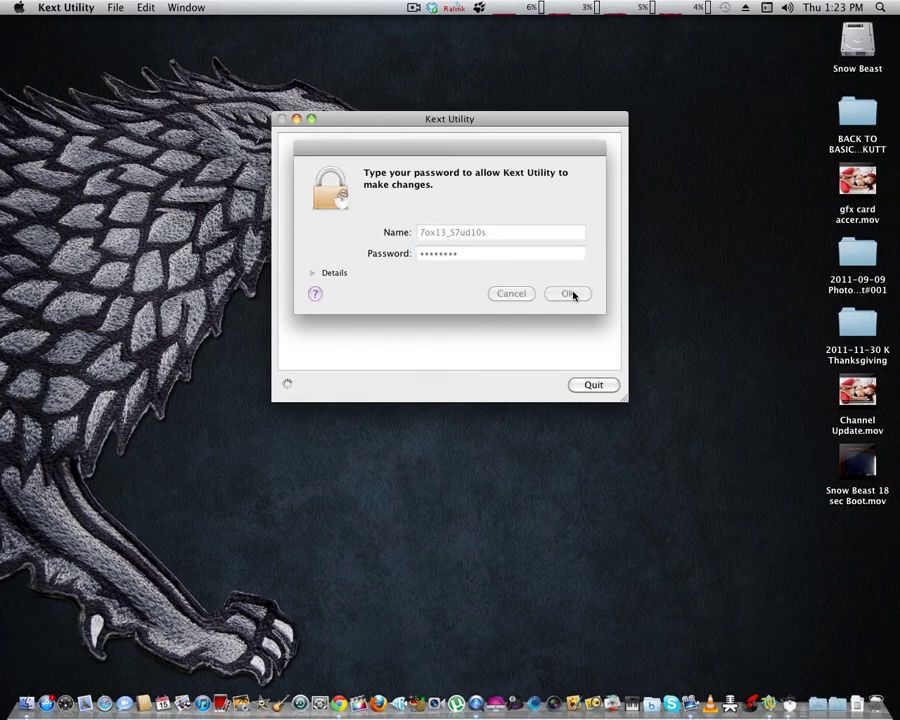
{"action": "key", "text": "Return"}
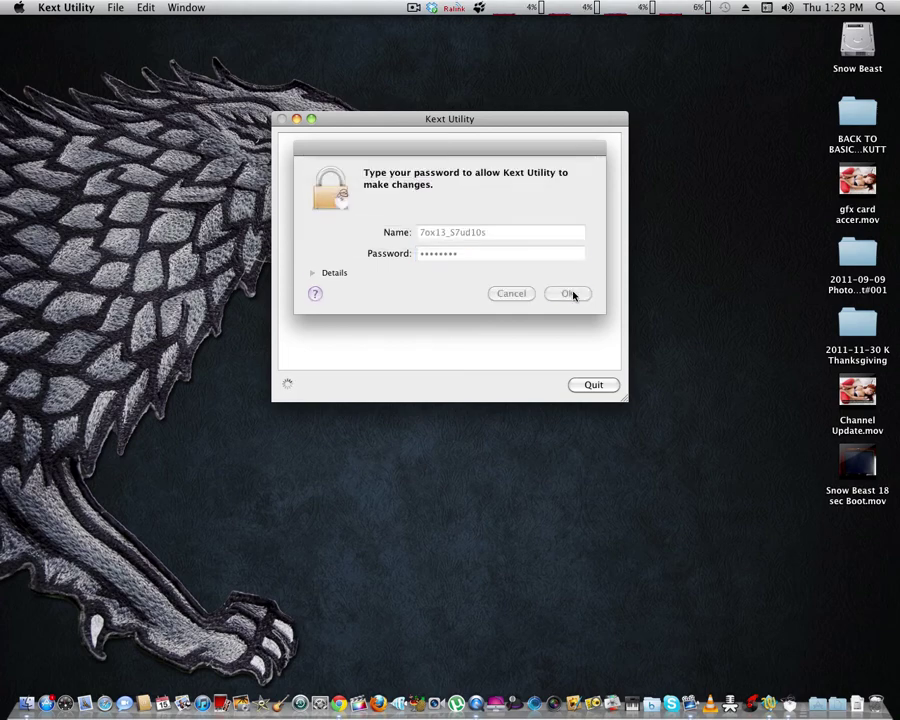
{"action": "key", "text": "BackSpace"}
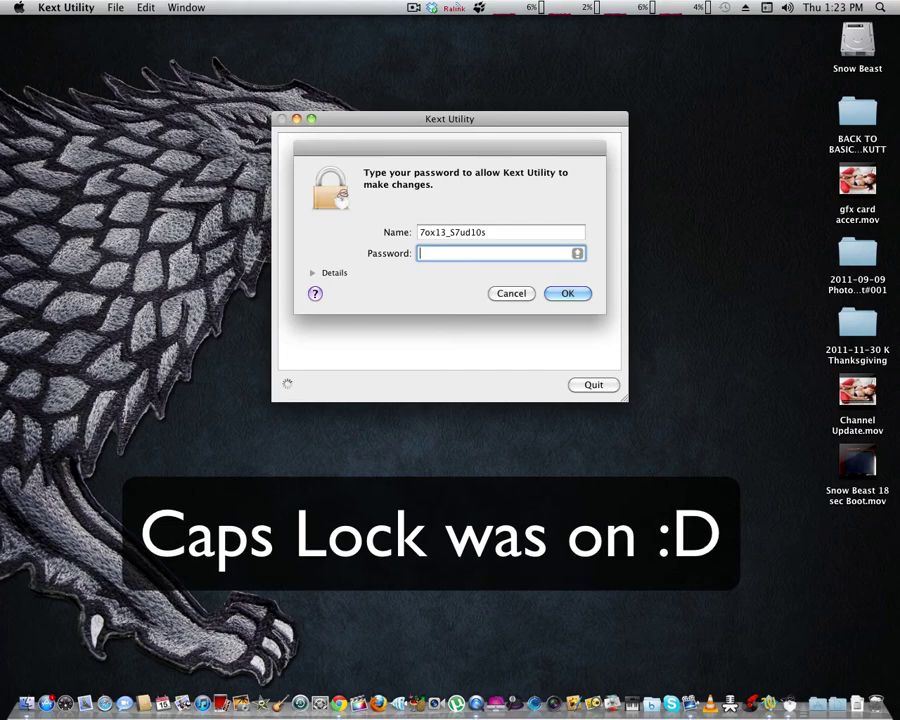
{"action": "type", "text": "••••••••"}
{"action": "left_click", "coordinate": [572, 293]}
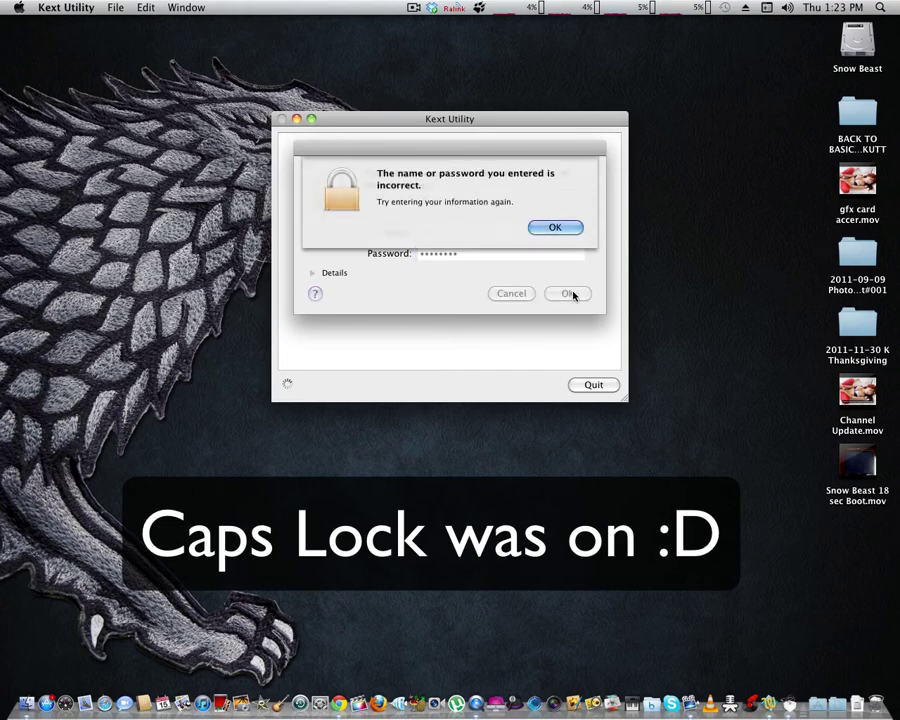
{"action": "left_click", "coordinate": [560, 227]}
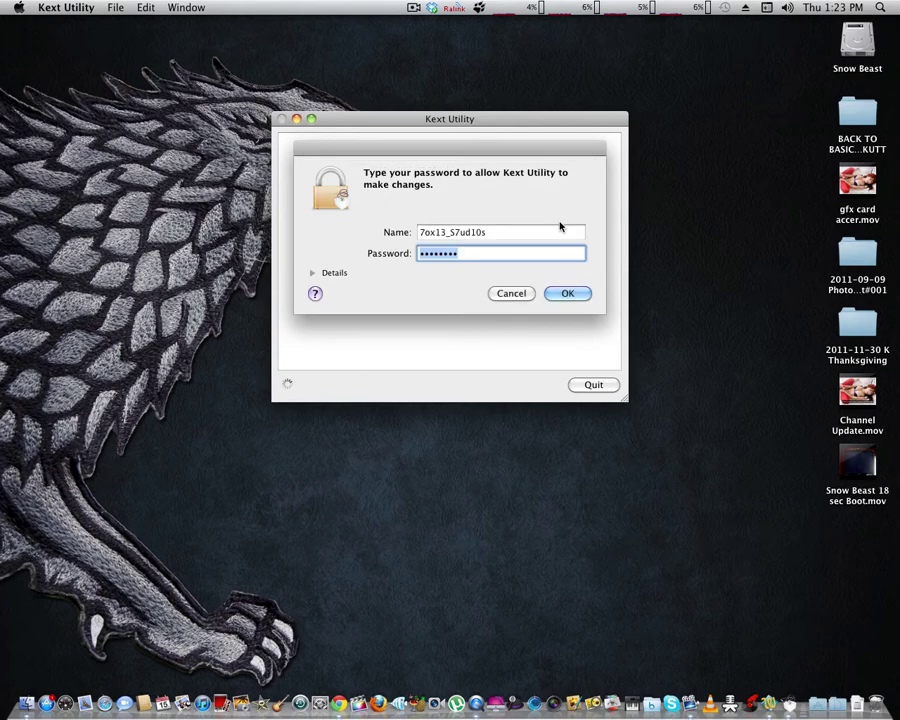
Enter the account password again and authorise Kext Utility to make changes to the extensions folders.
{"action": "type", "text": "••••••••"}
{"action": "key", "text": "Return"}
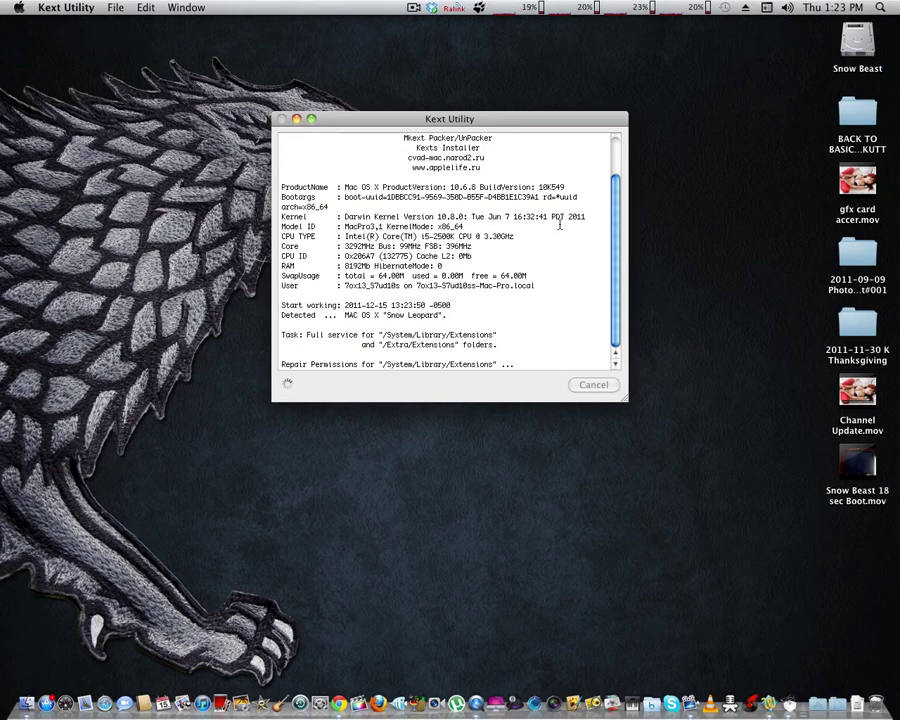